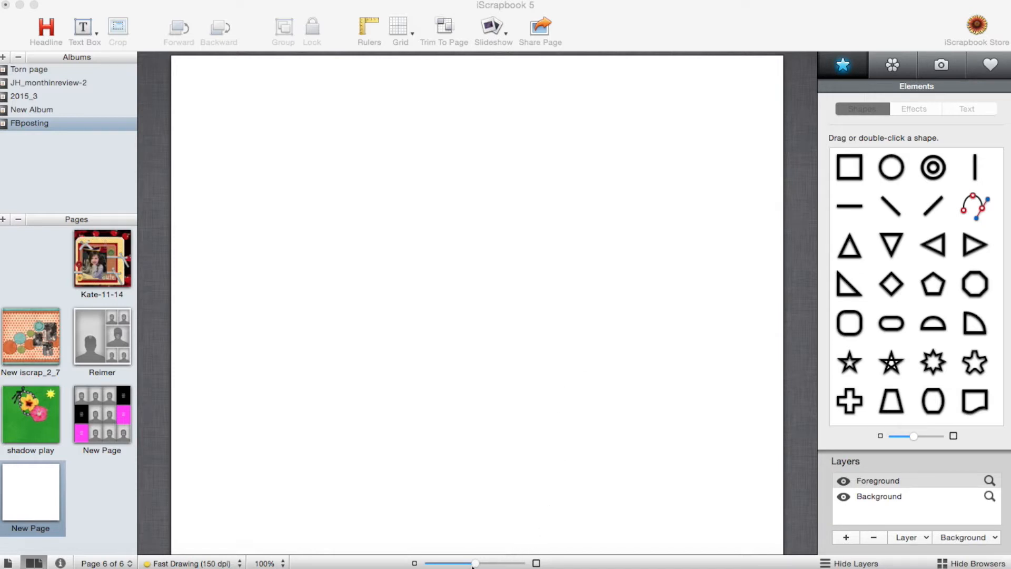
- Display the page grid above the artwork on the blank page
left_click(473, 564)
left_click_drag(473, 565, 469, 564)
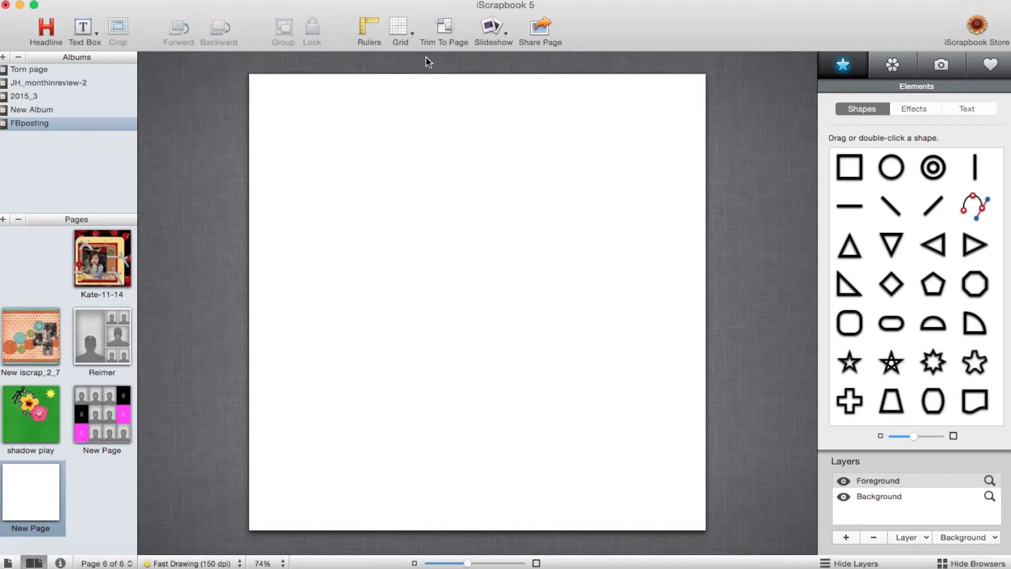
left_click(410, 33)
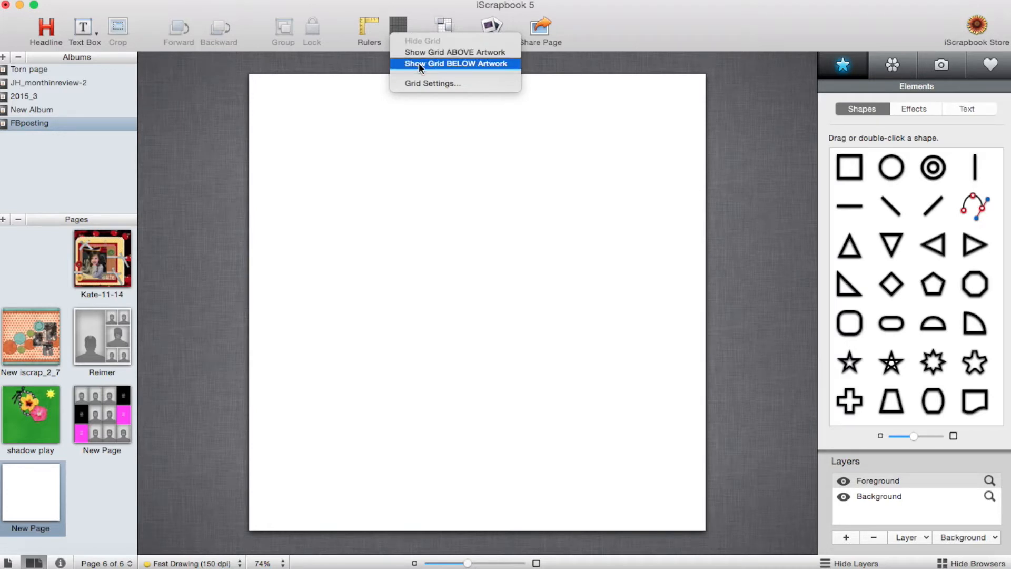
left_click(419, 53)
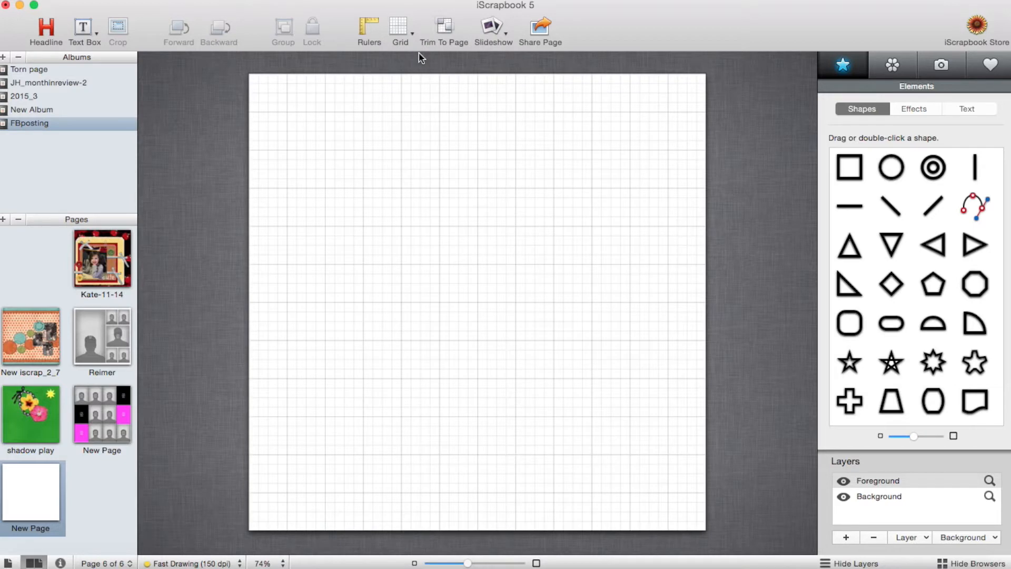
- Review the page's grid settings for spacing, guideline interval and printing, and accept them as they are
left_click(413, 34)
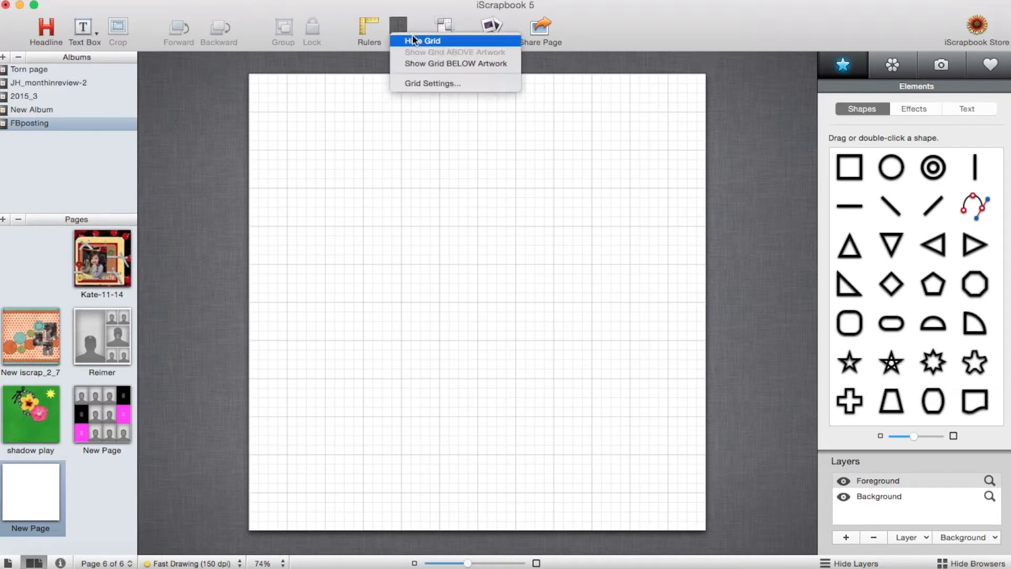
left_click(416, 83)
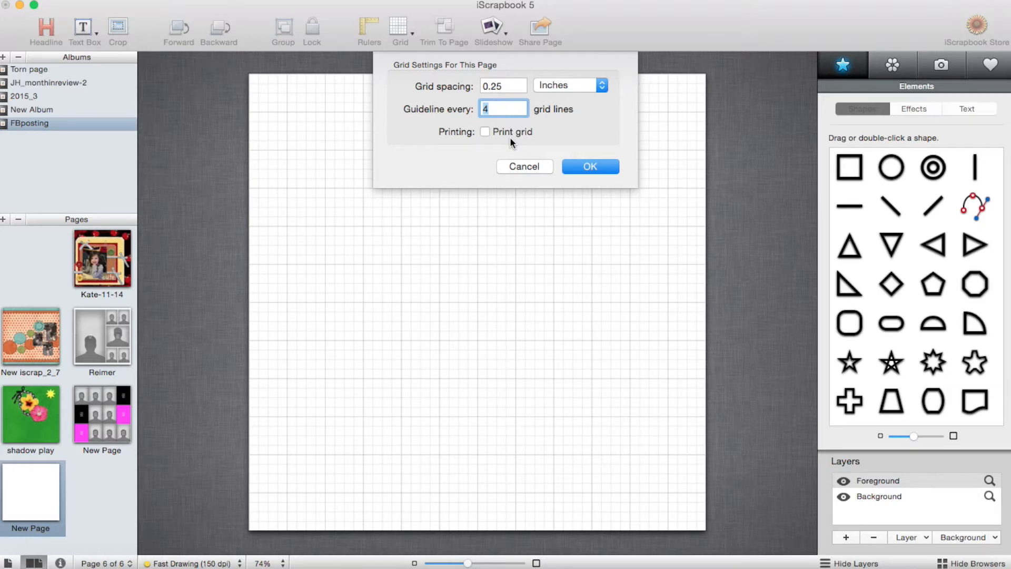
left_click(599, 166)
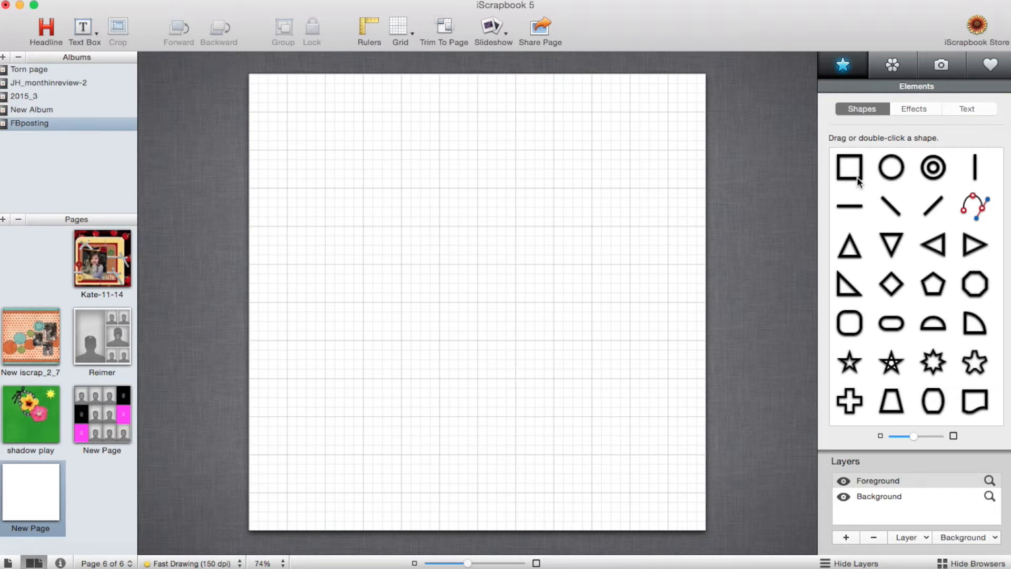
- Add a rectangle 4 in wide by 5 in high near the page's upper-left corner and constrain its proportions
left_click_drag(857, 176, 343, 193)
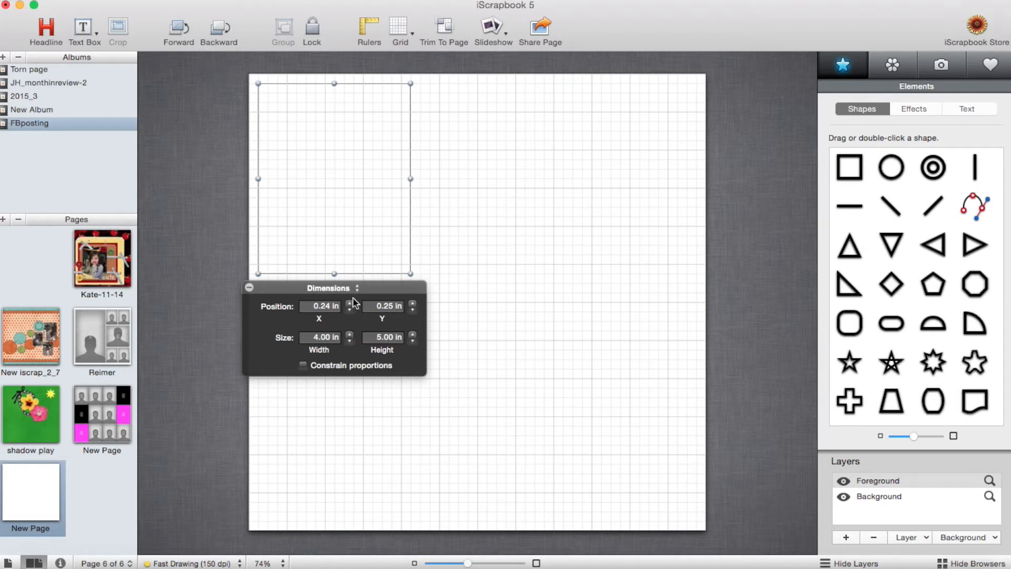
left_click(249, 287)
left_click(328, 288)
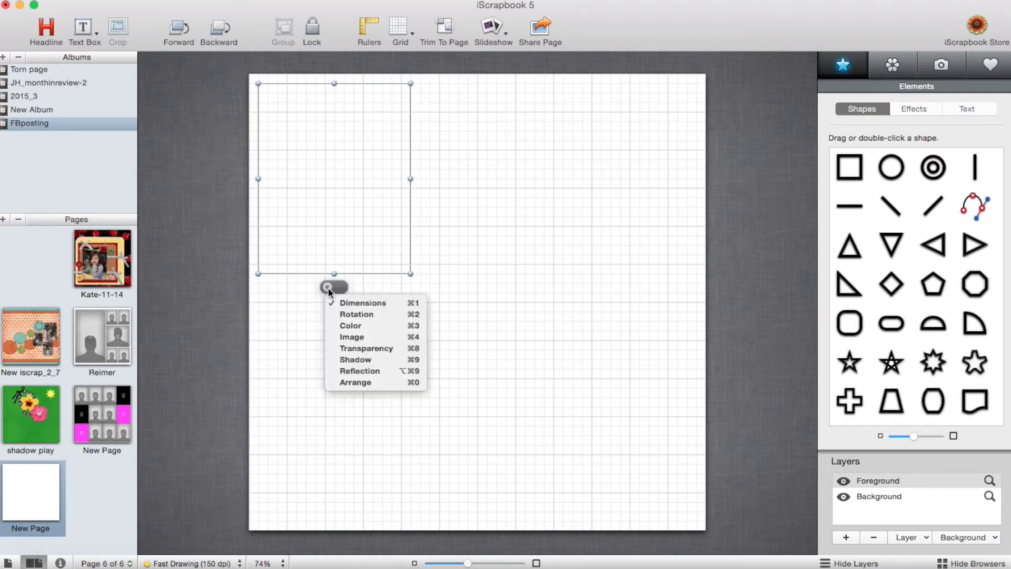
left_click(355, 303)
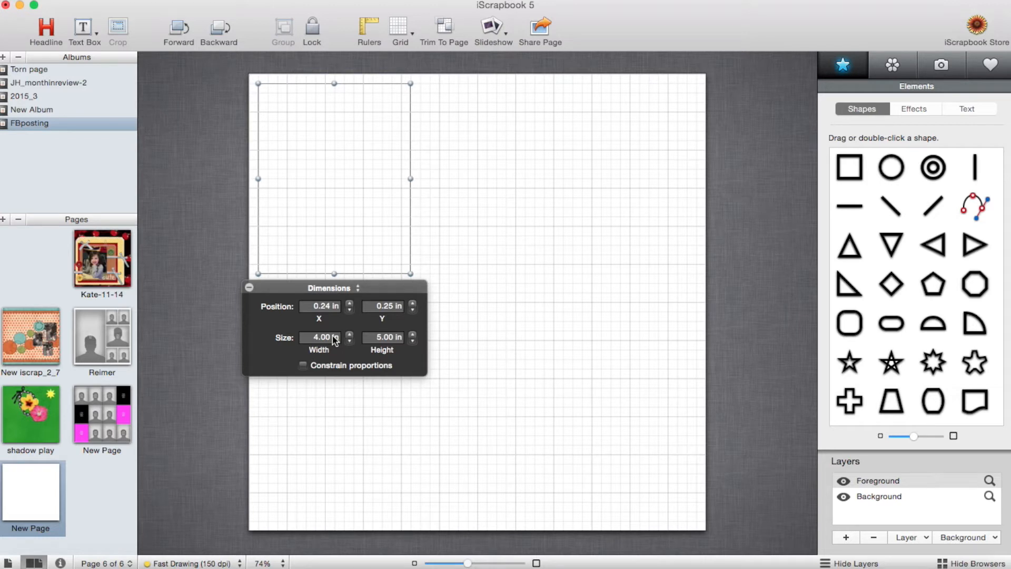
left_click(304, 365)
left_click(249, 288)
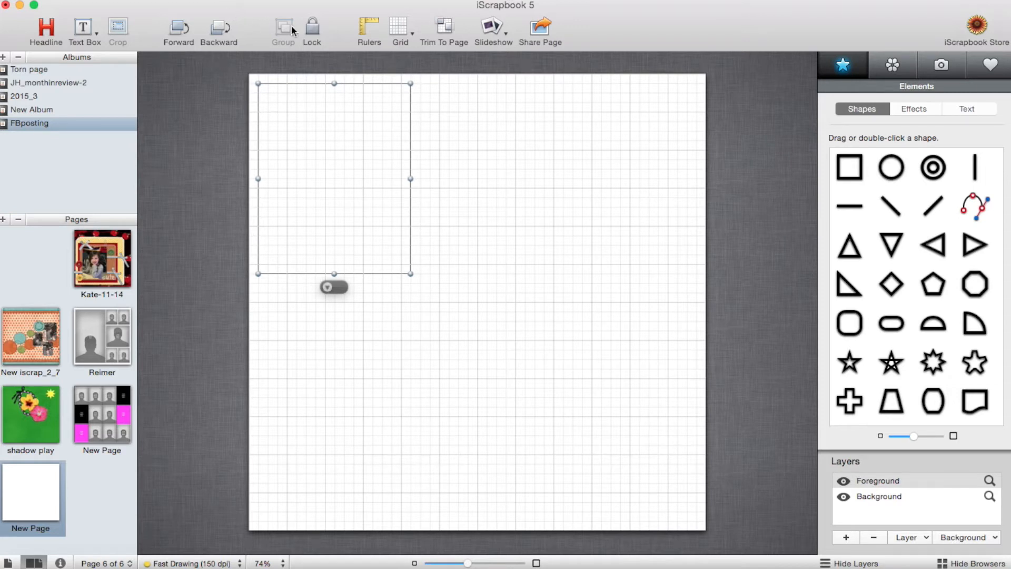
- Define the rectangle as a Photo placeholder with the centered horizontal prompt "Drag Photo Here"
left_click(220, 1)
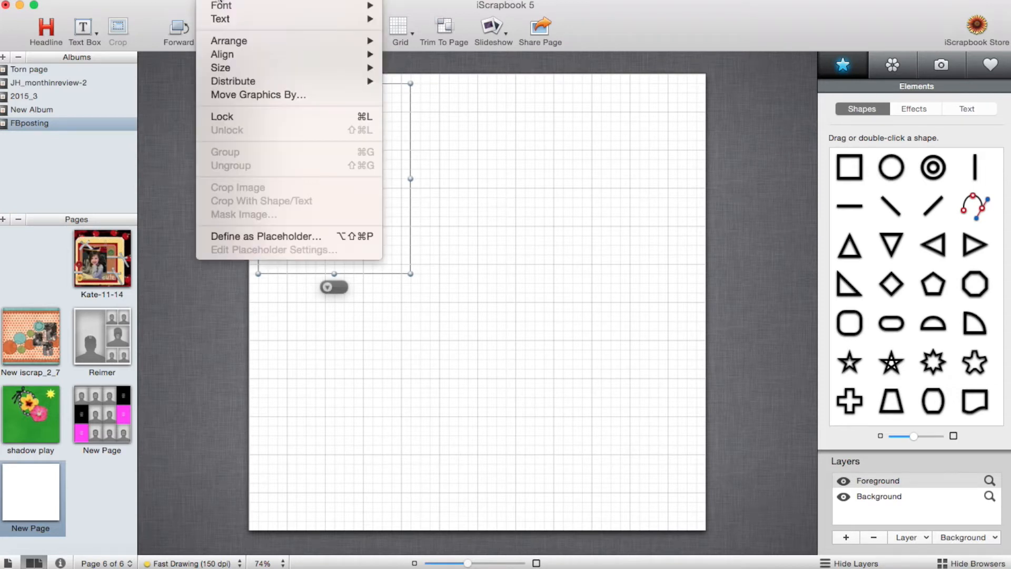
left_click(289, 238)
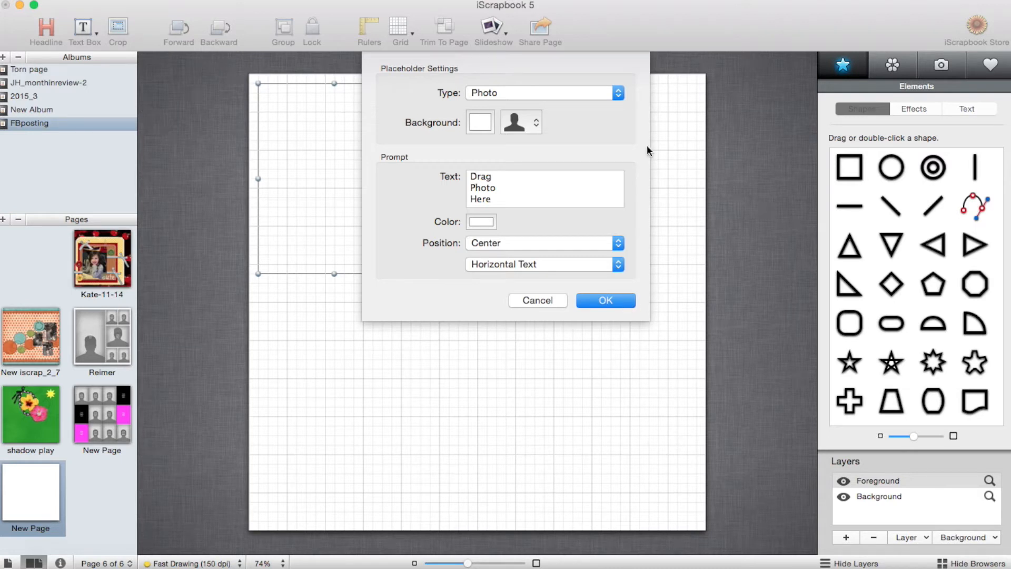
left_click(614, 300)
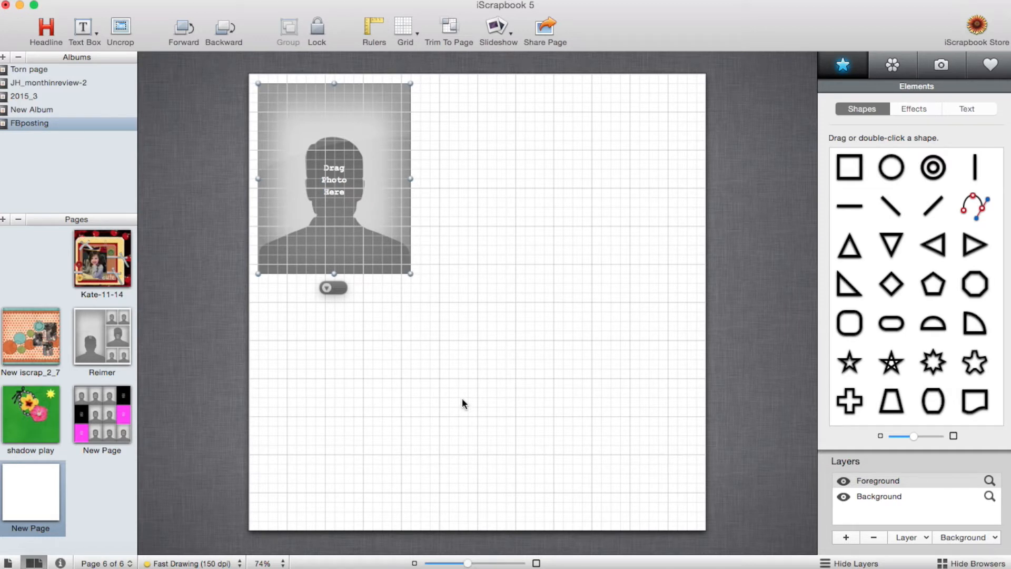
- Remove the outline from the photo placeholder by setting its stroke to None
left_click_drag(470, 564, 487, 565)
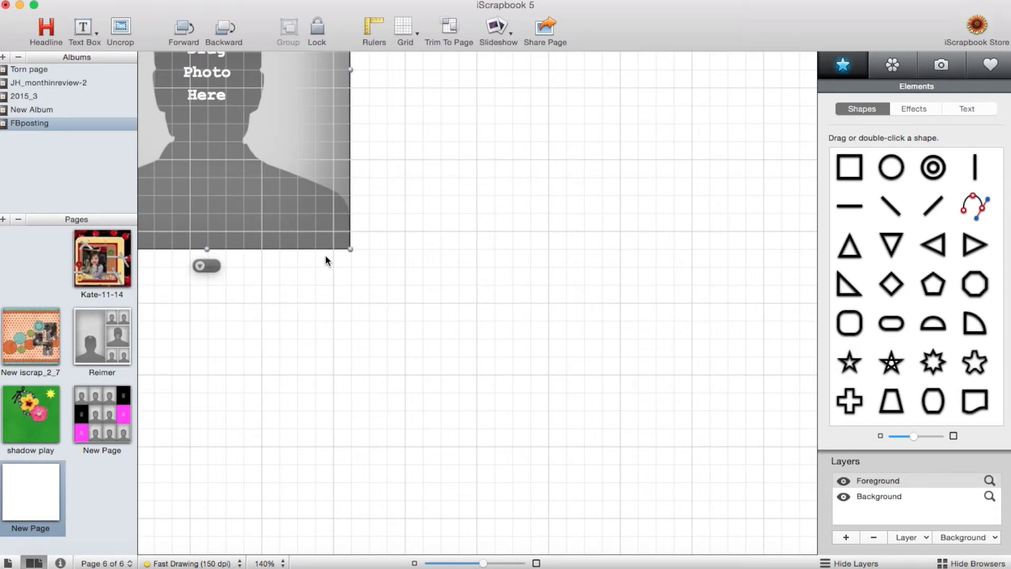
left_click(201, 267)
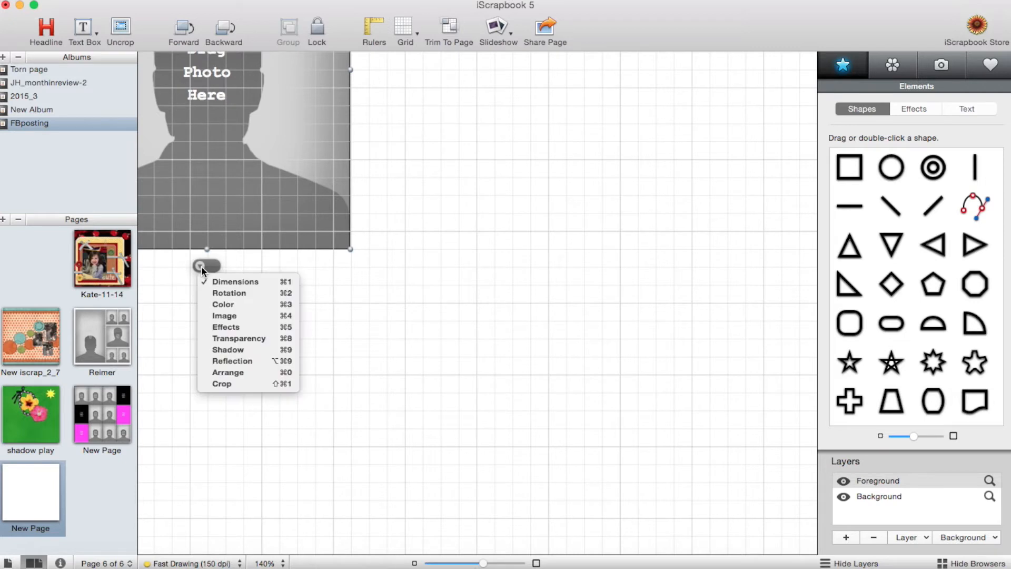
left_click(227, 304)
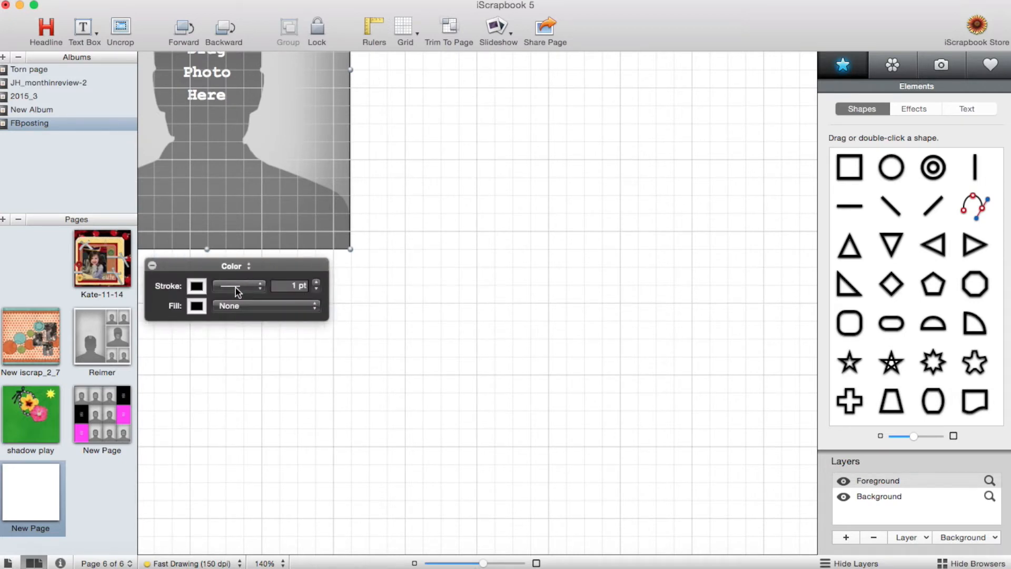
left_click(235, 288)
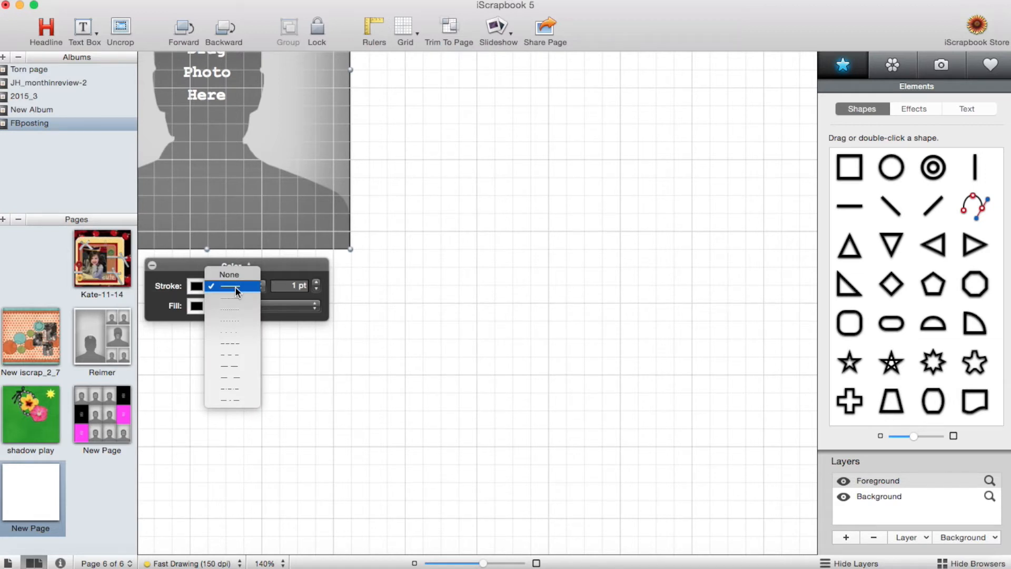
left_click(229, 275)
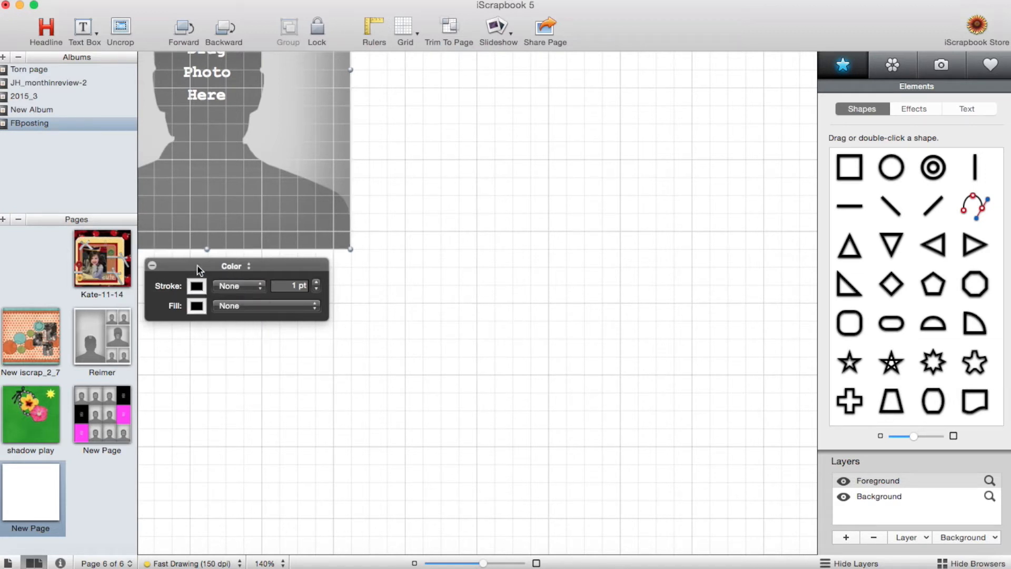
left_click(153, 265)
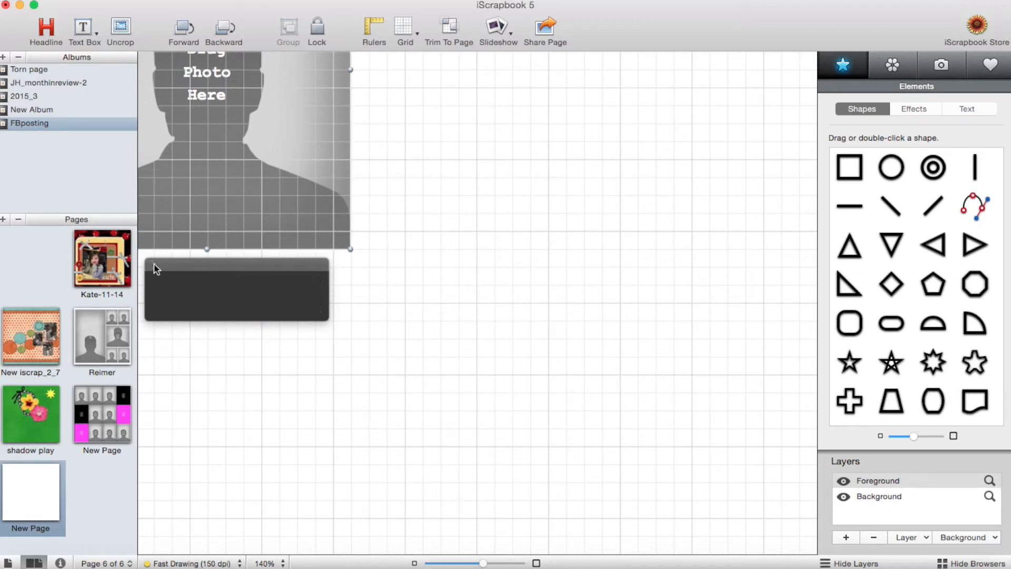
left_click(474, 564)
left_click_drag(477, 565, 472, 564)
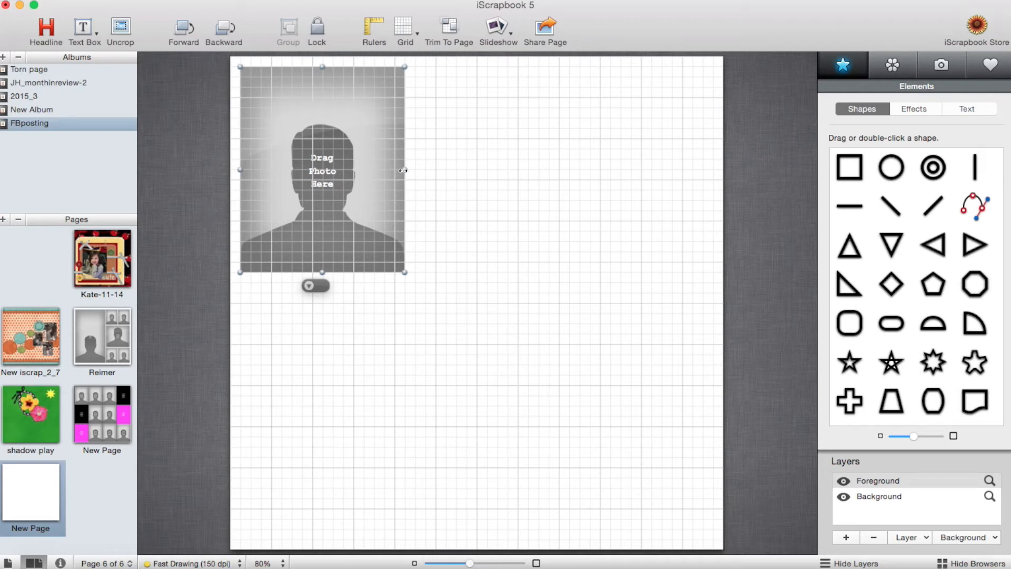
- Duplicate the photo placeholder and place the copy beside it in the top row, one grid square apart
left_click(151, 0)
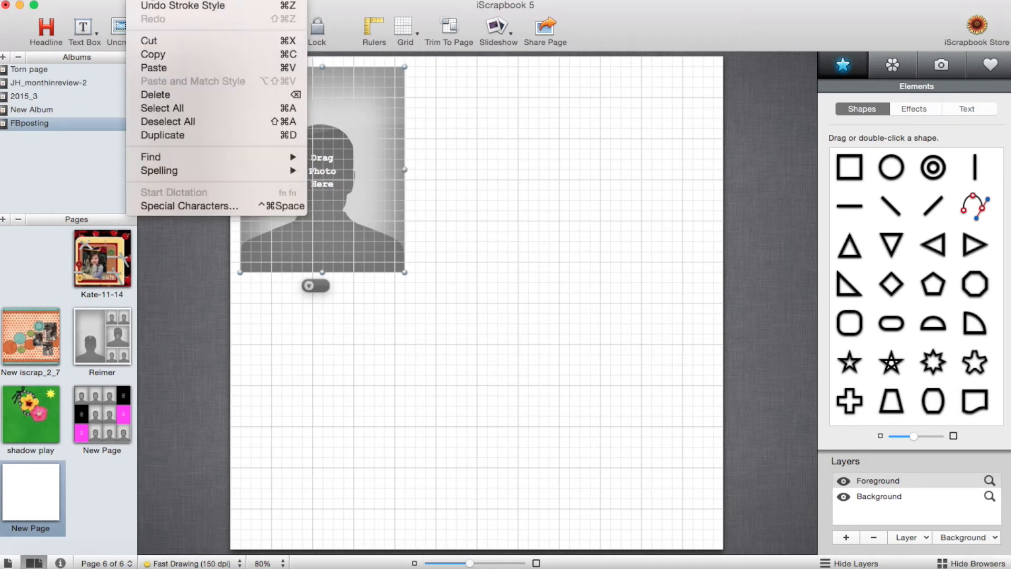
left_click(191, 293)
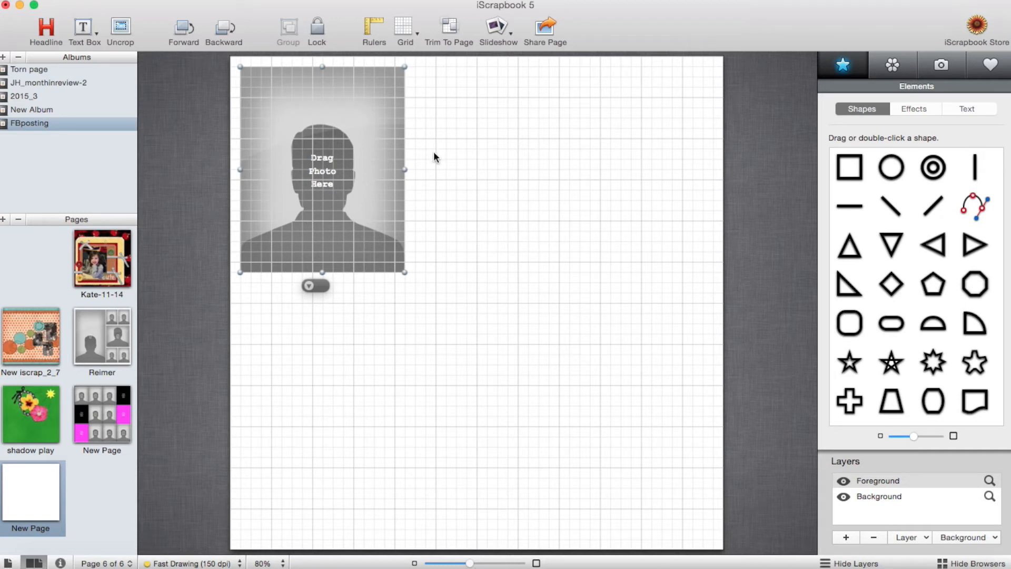
key("super+d")
left_click_drag(356, 156, 518, 150)
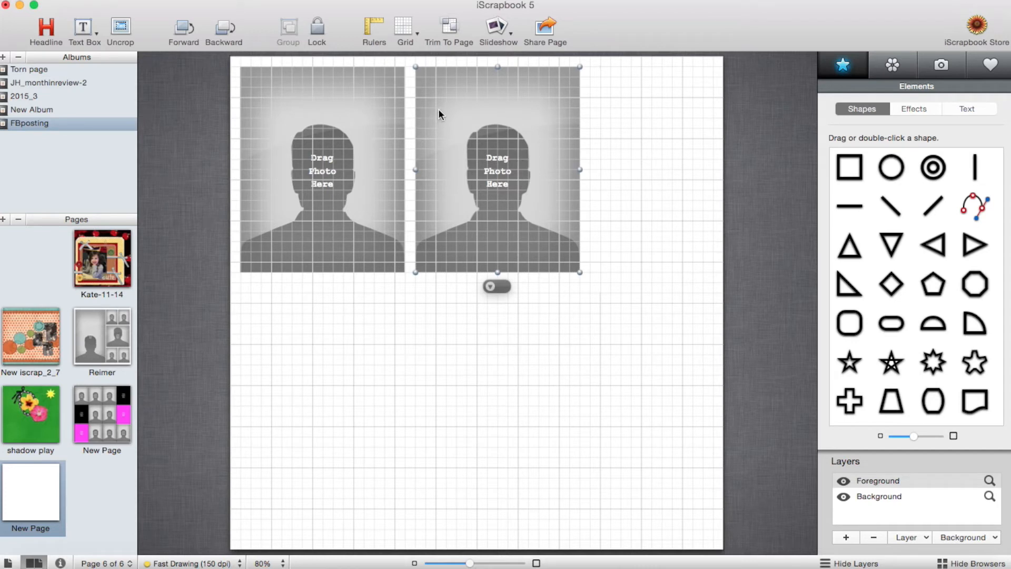
mouse_move(452, 94)
left_mouse_down()
mouse_move(469, 94)
mouse_move(453, 95)
left_mouse_up()
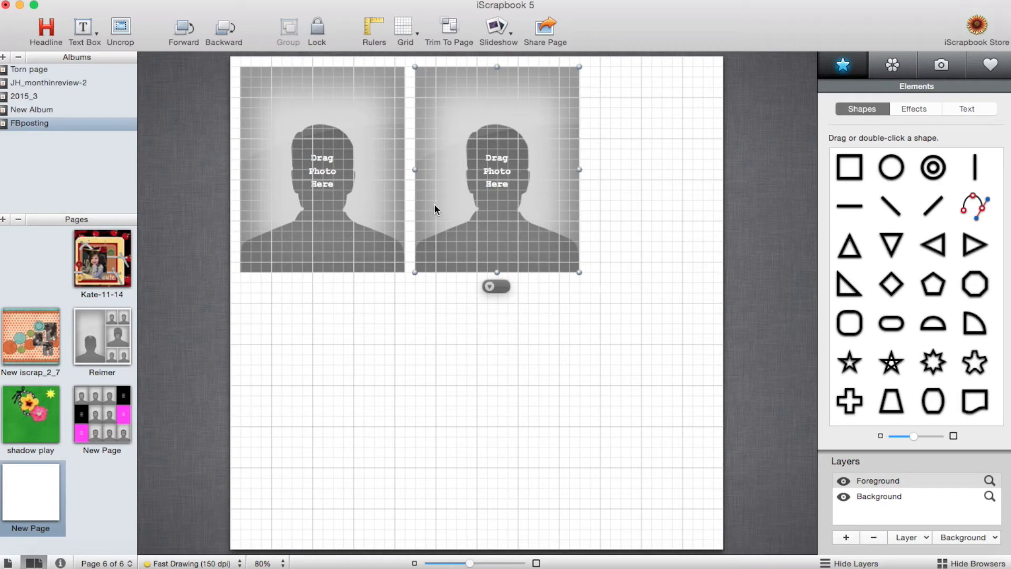
- Paste two more photo placeholders and place them side by side in the page's lower-right corner
key("super+v")
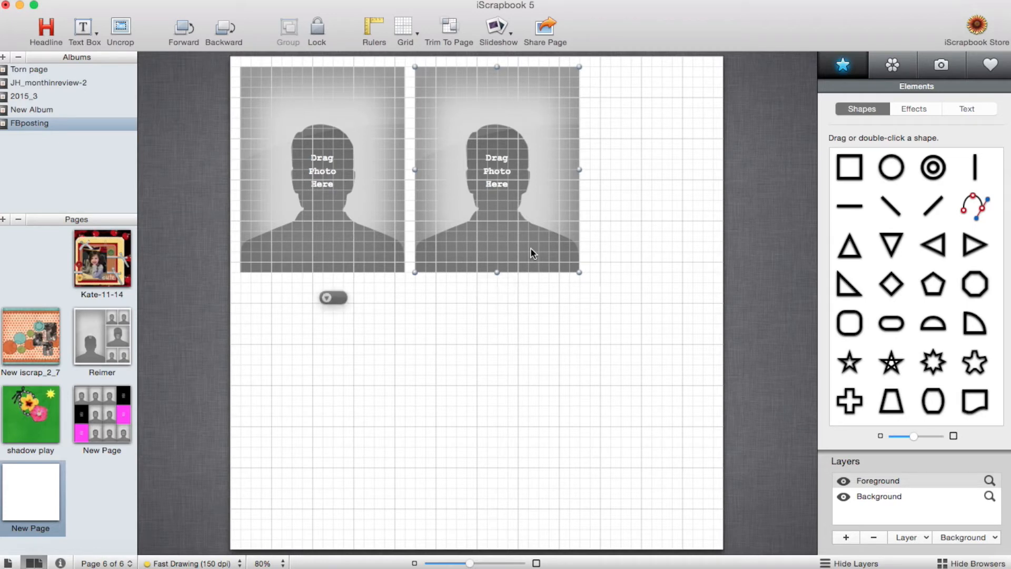
left_click_drag(349, 231, 514, 436)
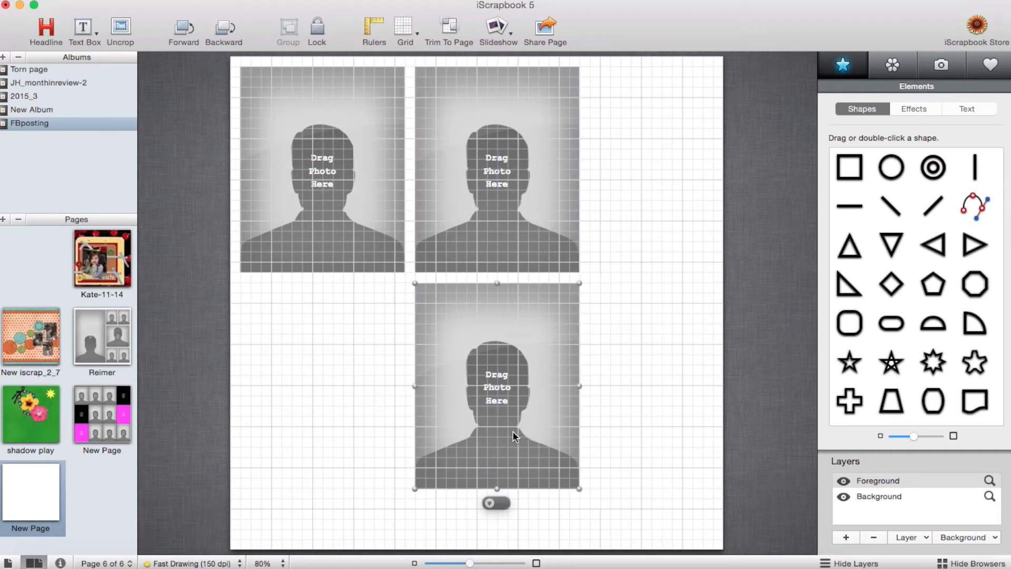
left_click_drag(514, 431, 645, 480)
key("super+v")
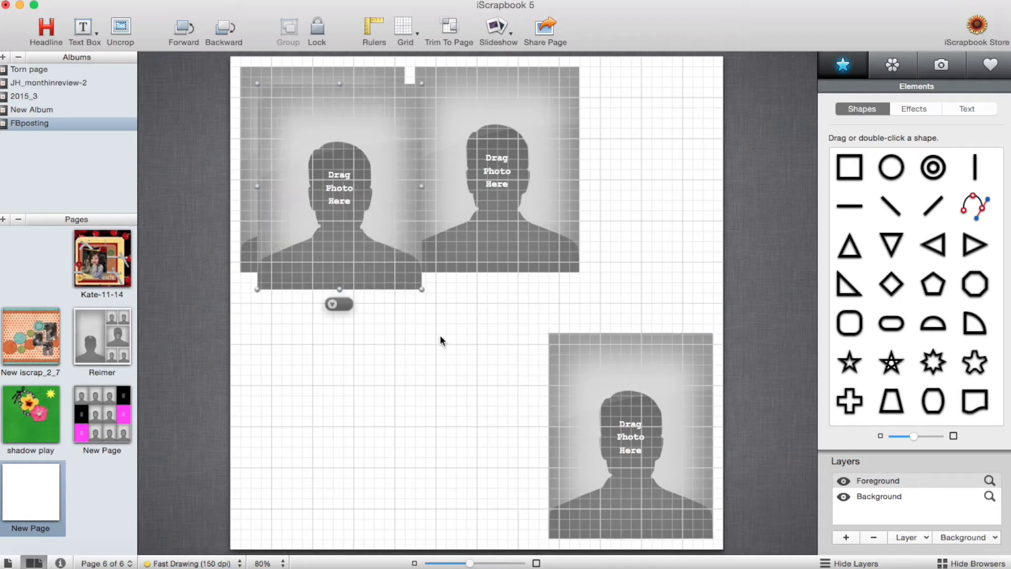
left_click_drag(365, 223, 481, 471)
left_click(624, 330)
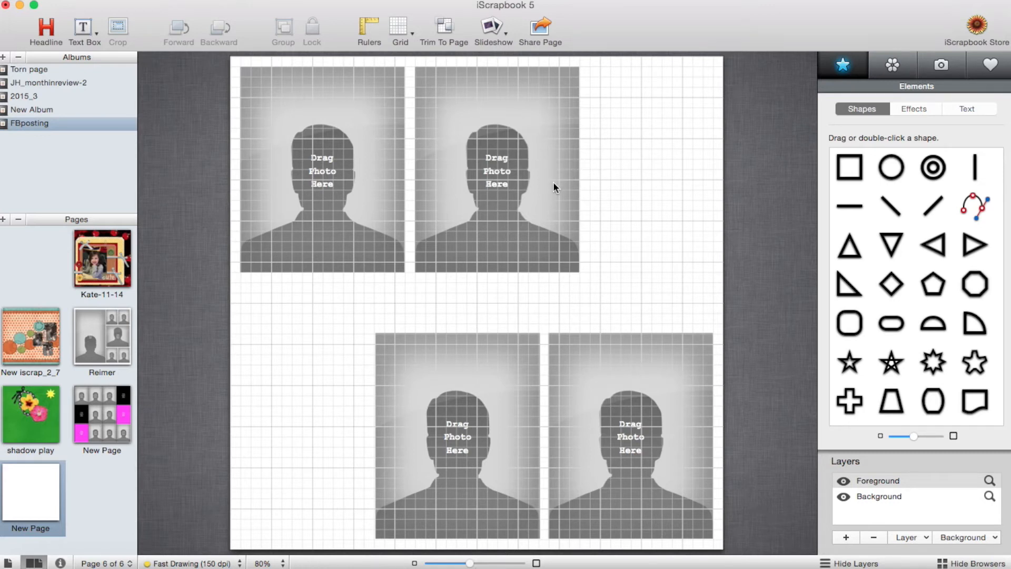
- Paste a fifth placeholder at the right end of the top row and shrink it to about 3 by 3.75 in
key("super+v")
left_click_drag(422, 190, 669, 152)
left_click_drag(753, 169, 712, 171)
- Align the small placeholder with the top of its row and, with proportions unconstrained, stretch its height to match its neighbors
left_click(643, 262)
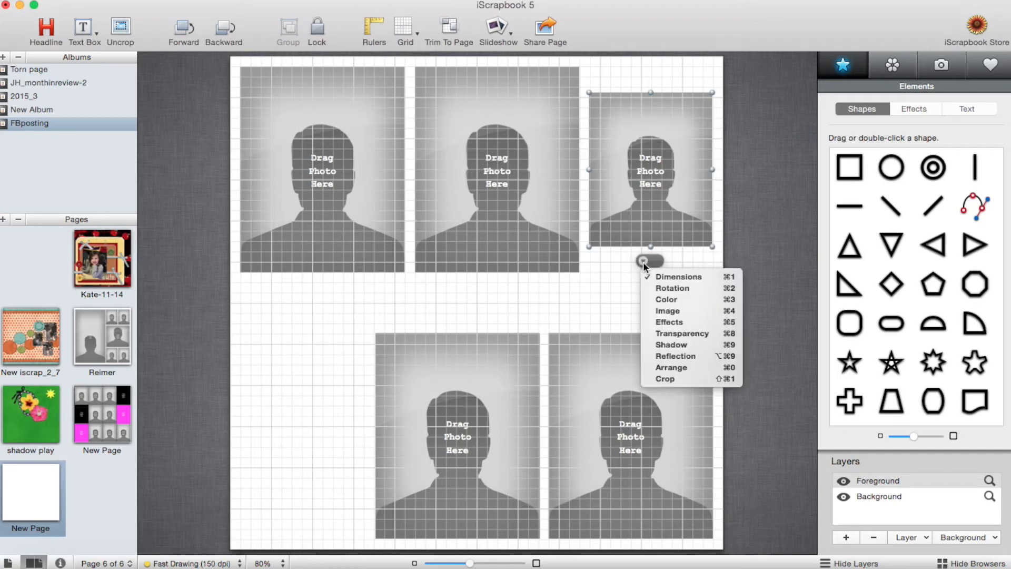
left_click(648, 272)
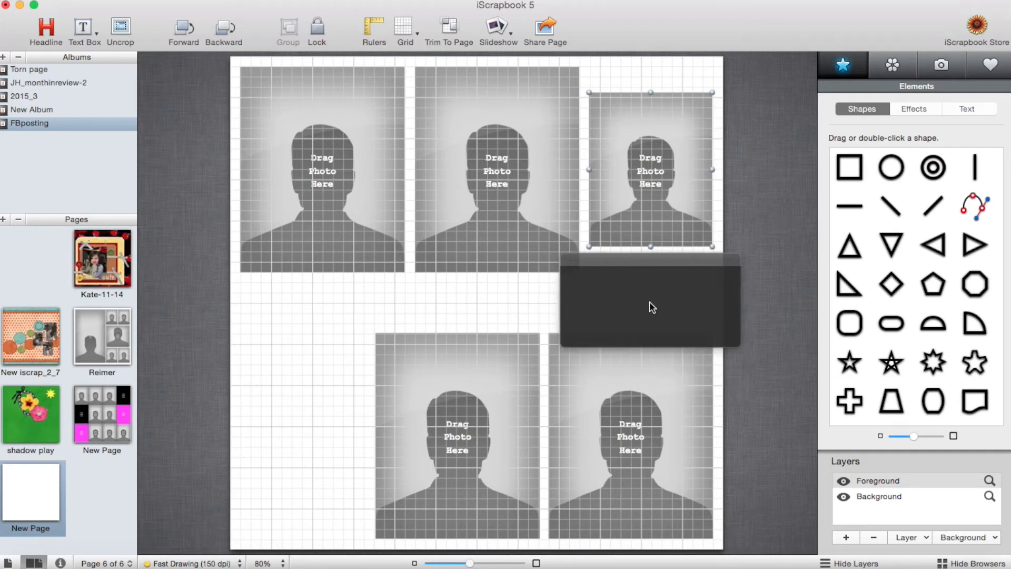
left_click(620, 338)
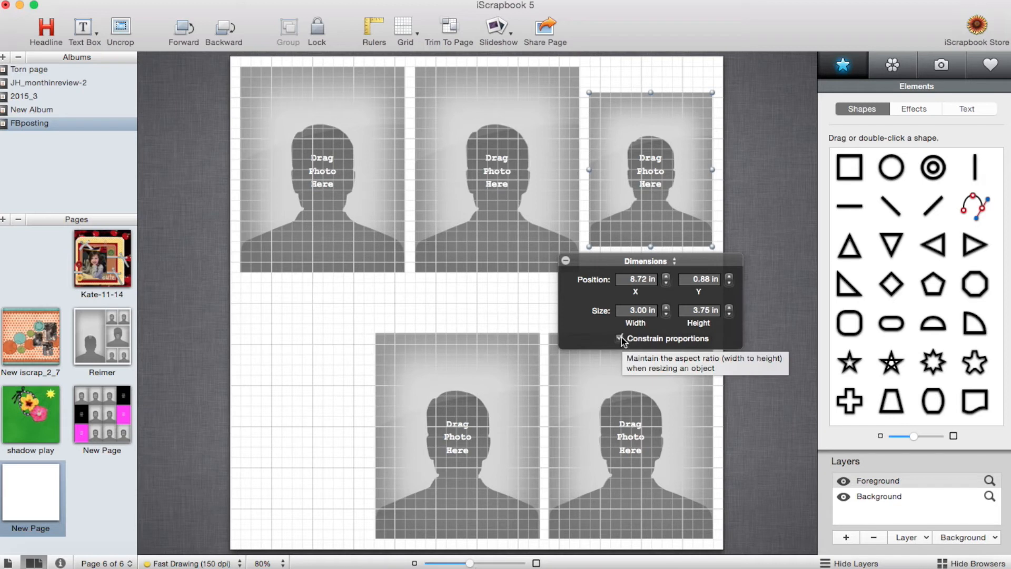
mouse_move(668, 128)
left_mouse_down()
mouse_move(668, 100)
mouse_move(668, 111)
left_mouse_up()
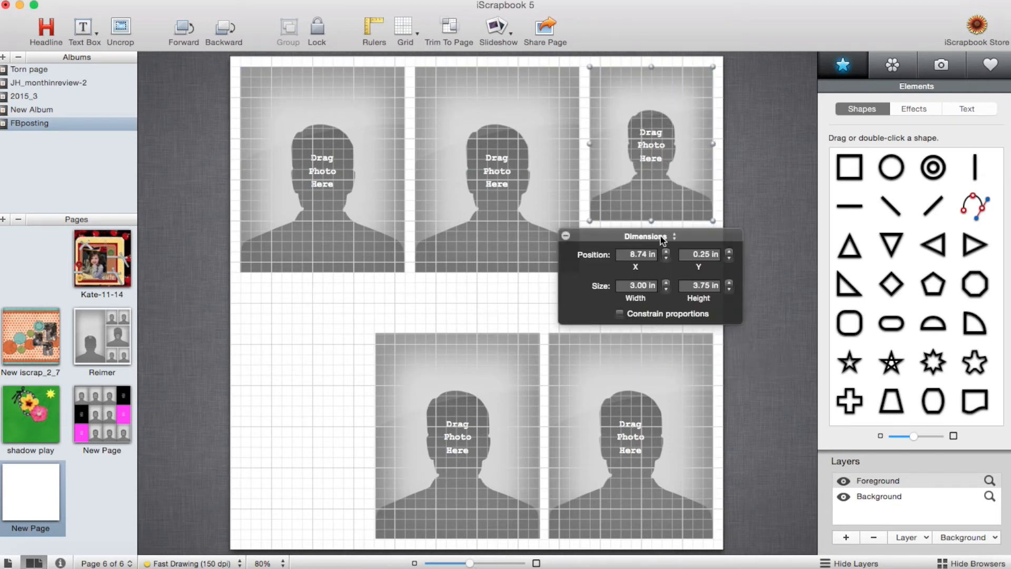
left_click(565, 235)
left_click_drag(650, 221, 645, 271)
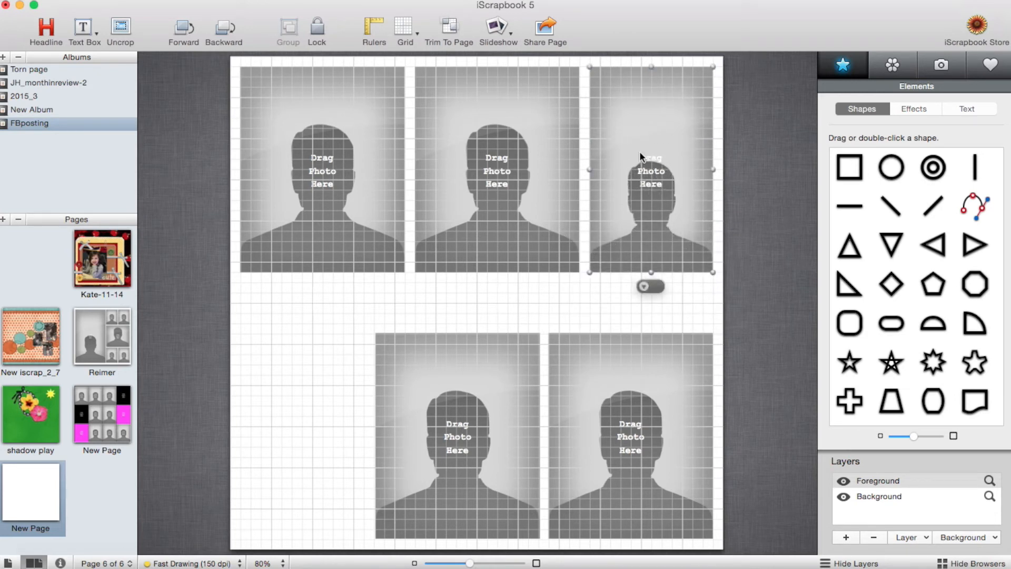